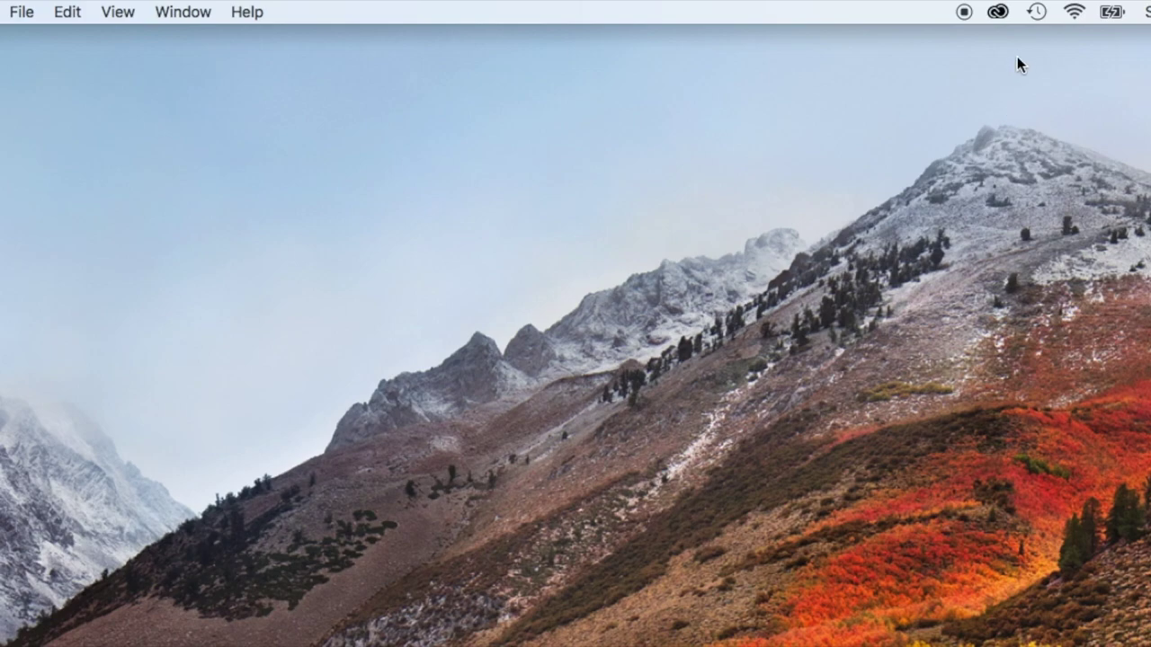
Join the ARRIS-87F1 Wi-Fi network from the macOS menu bar, entering its WPA2 password.
left_click(1074, 13)
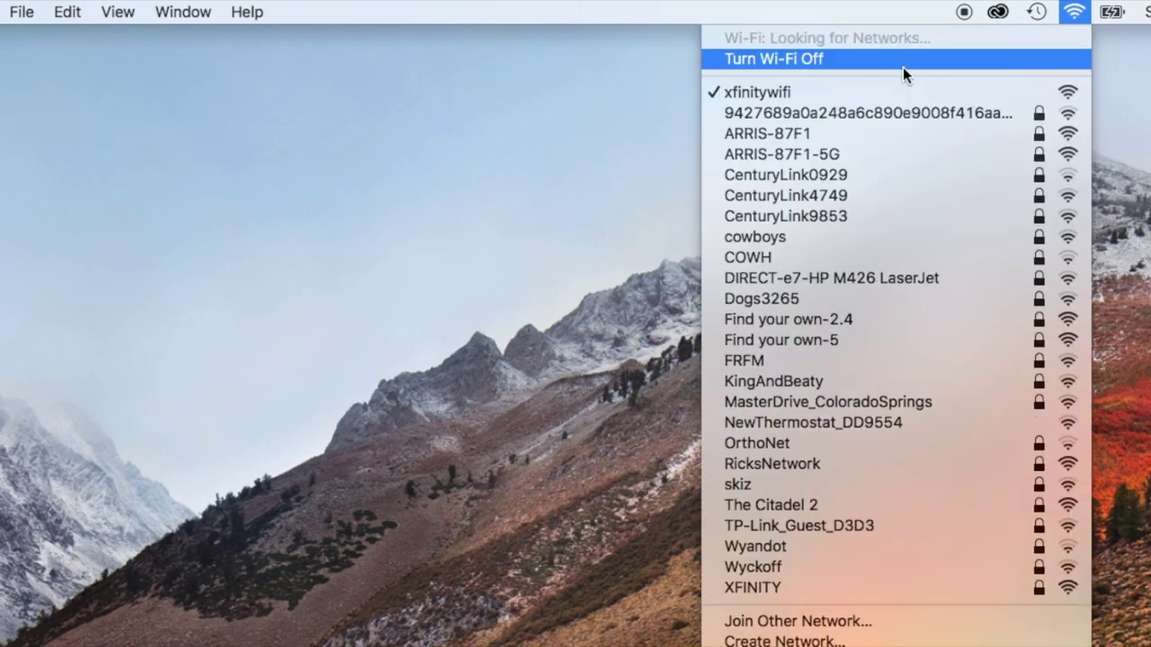
left_click(834, 133)
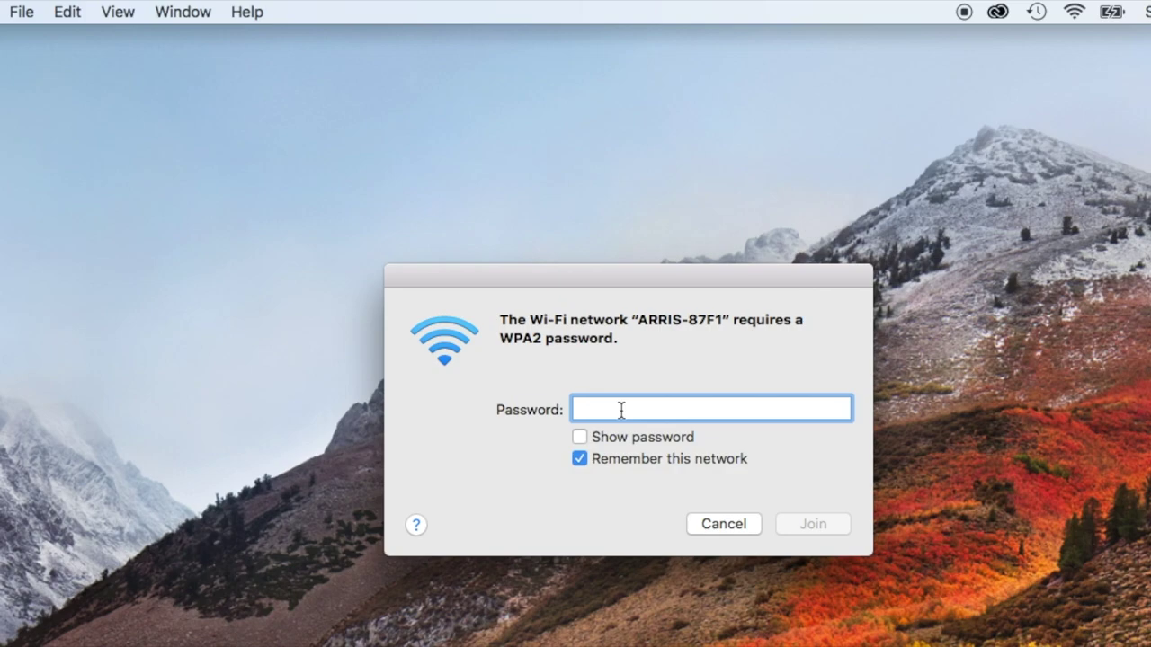
type("••••")
key("BackSpace")
key("BackSpace")
key("BackSpace")
key("BackSpace")
type("••••••••••••")
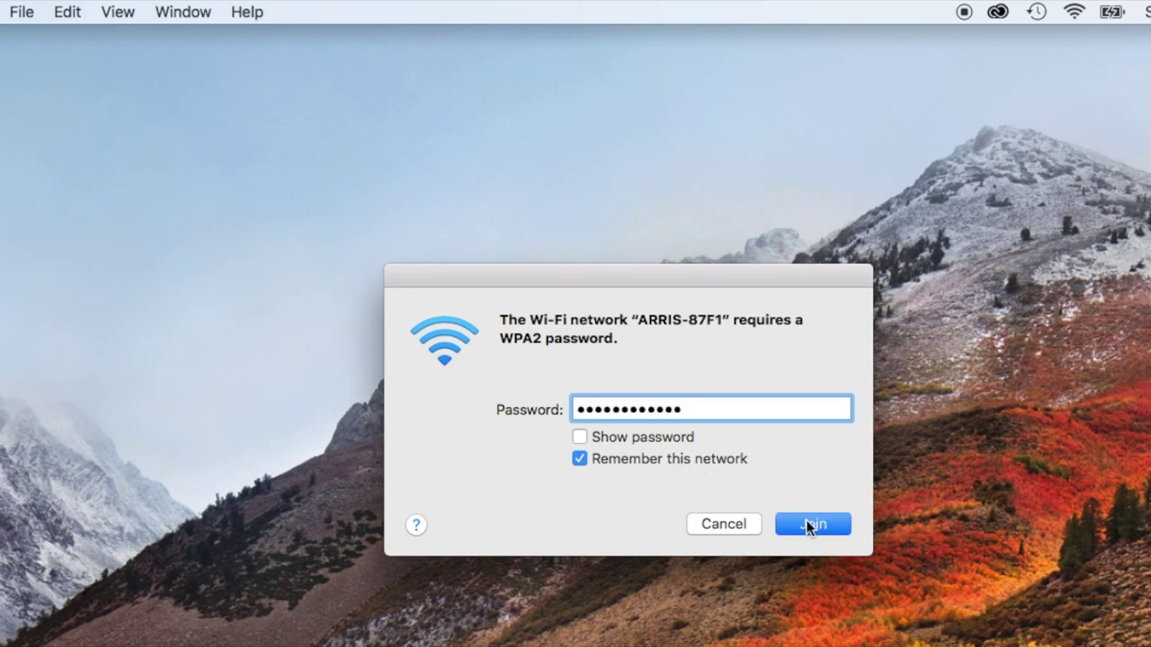
left_click(807, 526)
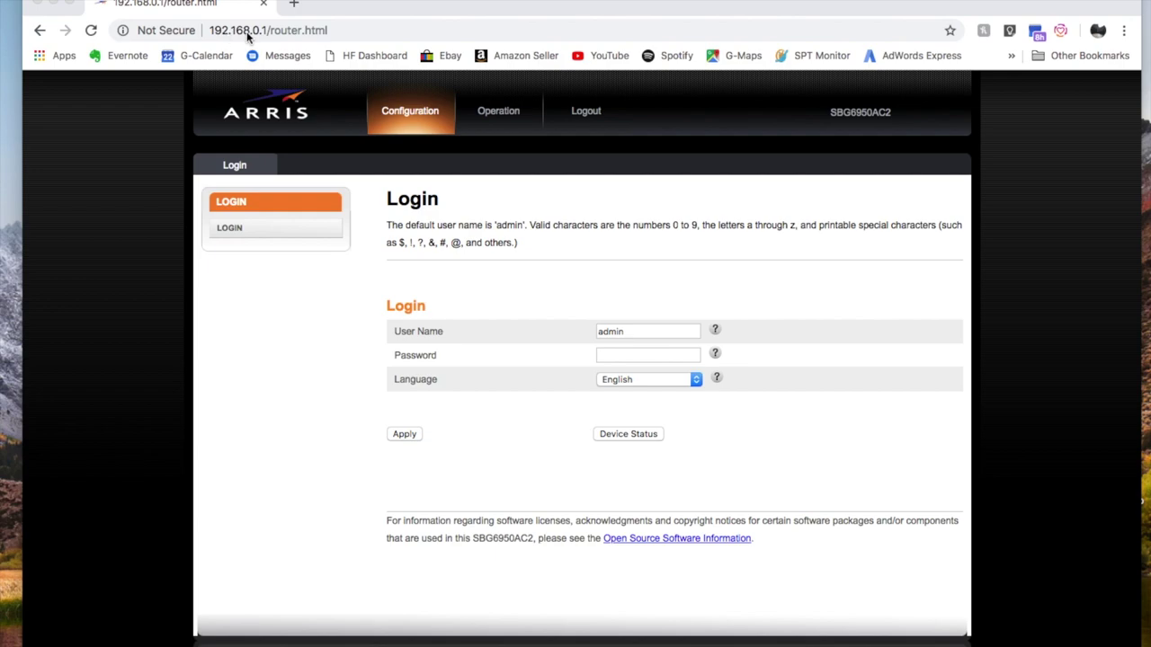
Enter the router address 192.168.0.1 in Chrome's address bar.
left_click(337, 29)
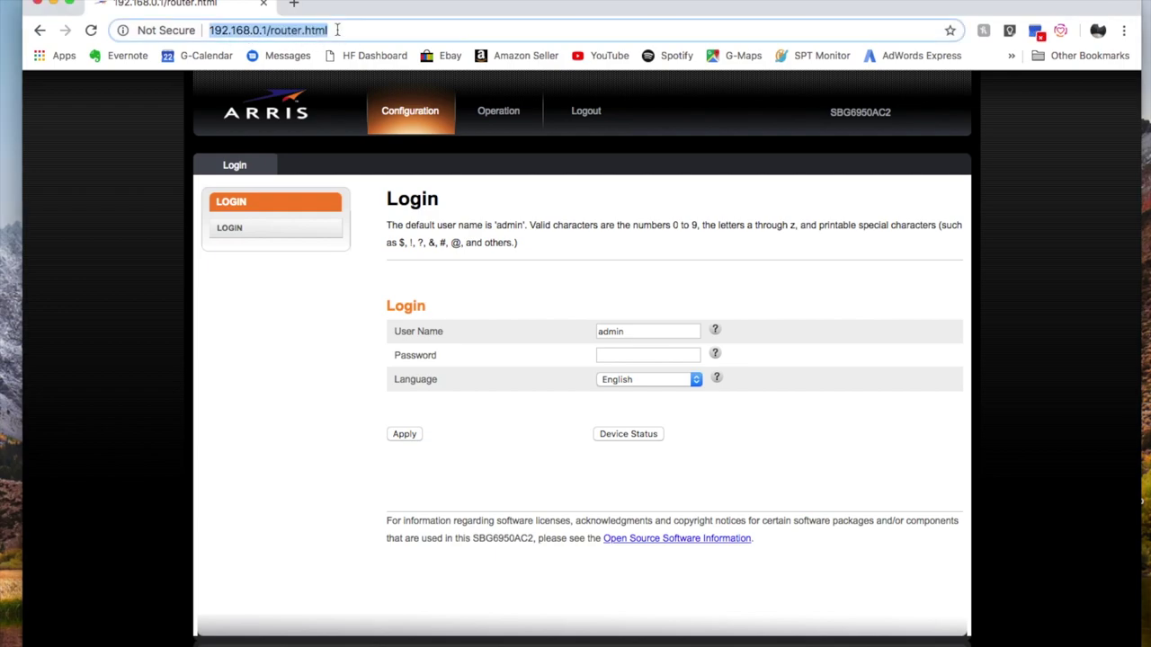
type("192")
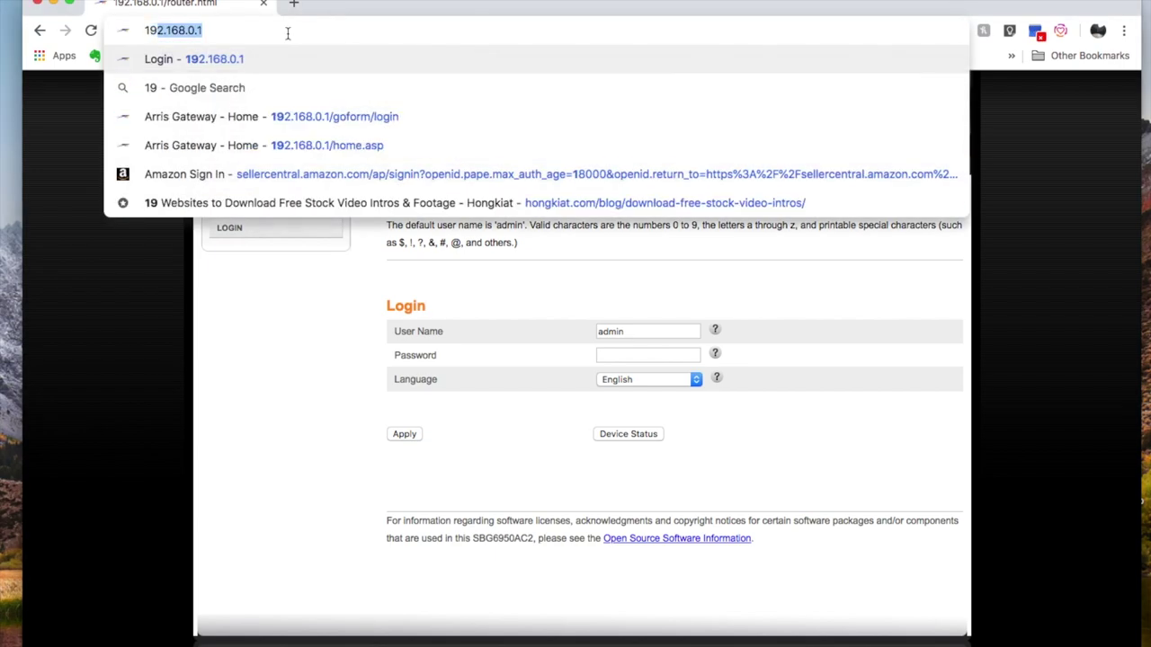
type(".168")
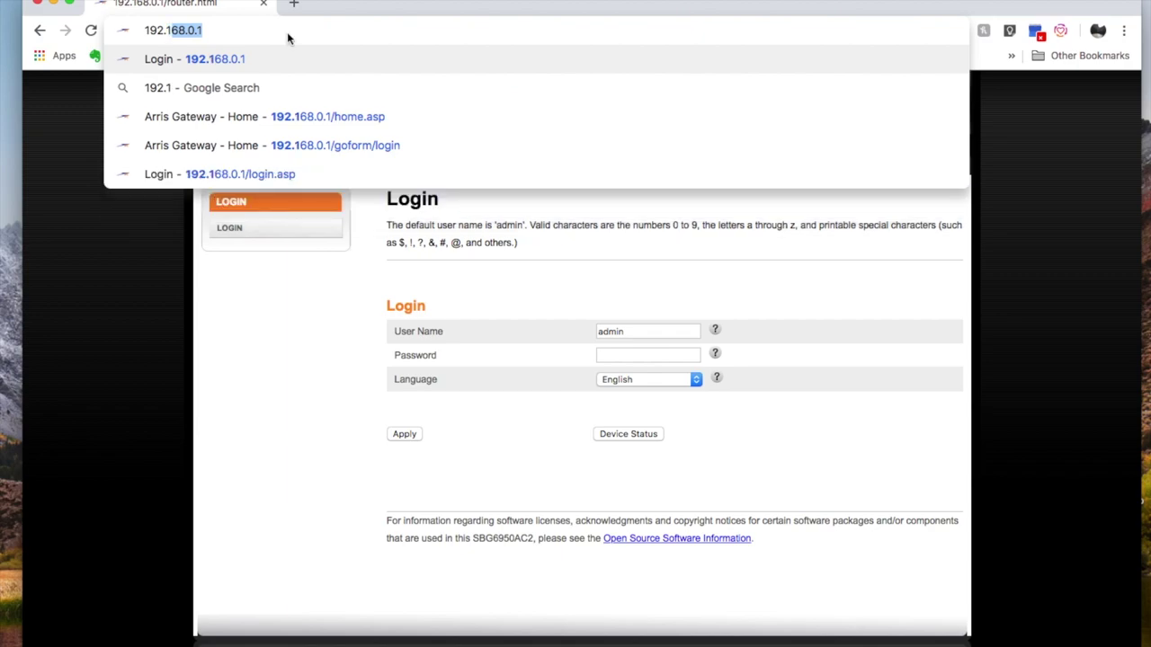
type(".0.1")
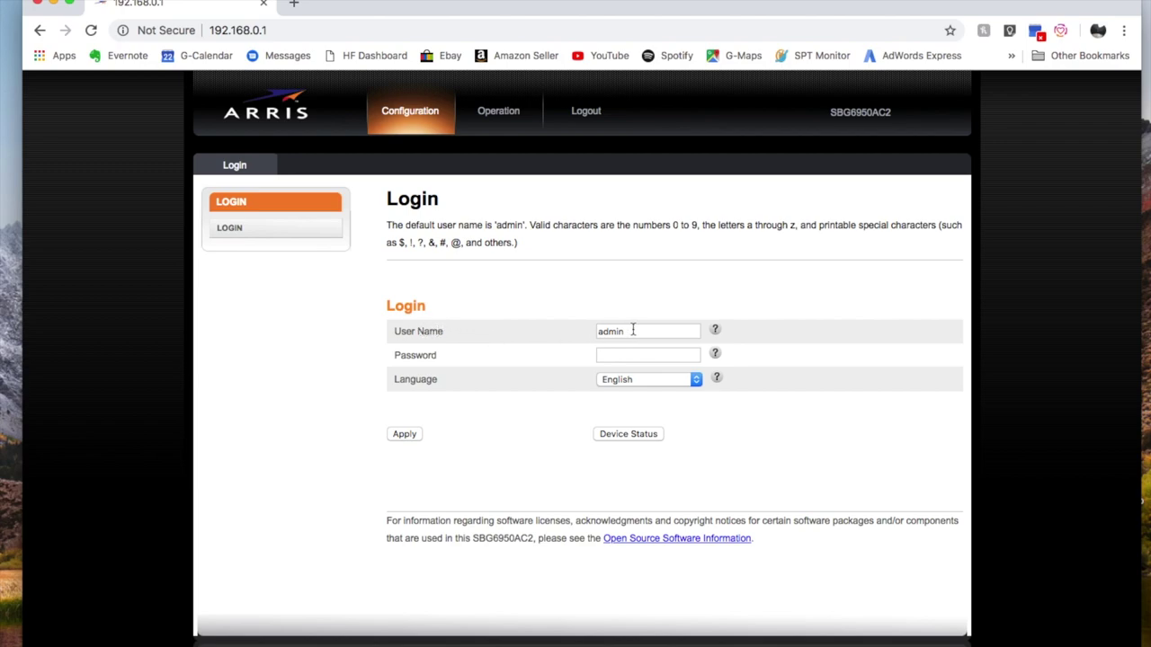
Log in to the ARRIS admin as admin using the router's password.
left_click(622, 354)
type("password")
key("Return")
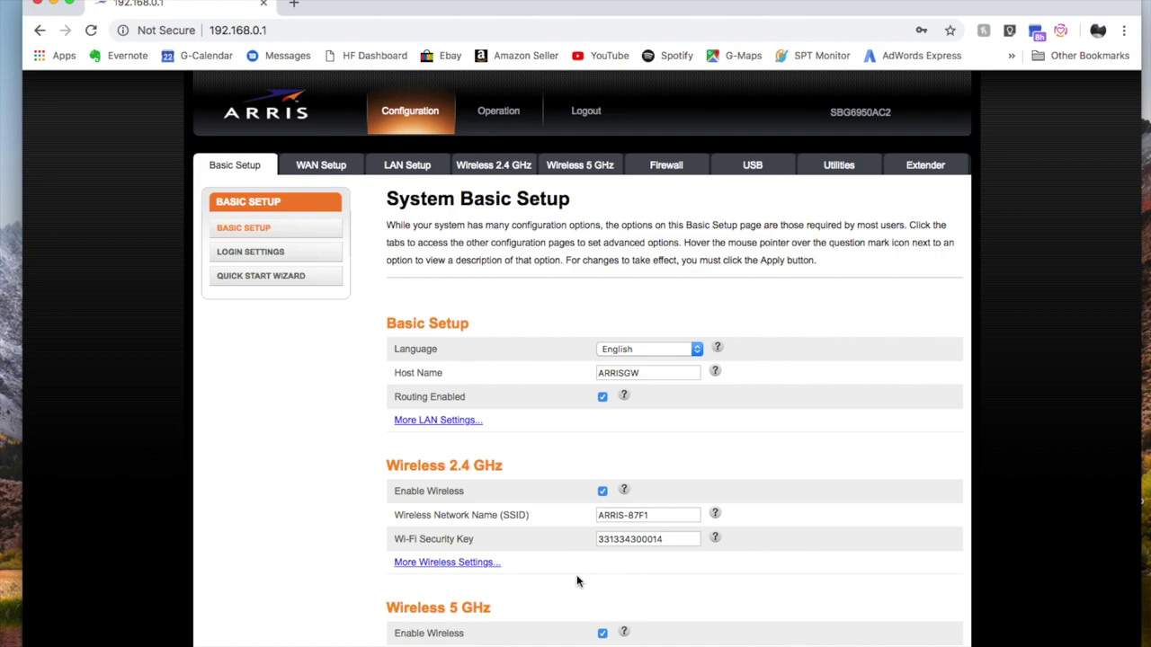
Replace the 2.4 GHz network name ARRIS-87F1 with 'My Network'.
left_click(667, 517)
key("BackSpace")
key("BackSpace")
key("BackSpace")
key("BackSpace")
key("BackSpace")
key("BackSpace")
key("BackSpace")
key("BackSpace")
key("BackSpace")
key("BackSpace")
type("My Netw")
key("BackSpace")
key("BackSpace")
type("to")
key("BackSpace")
type("work")
Clear the old 2.4 GHz Wi-Fi security key and enter a new key.
left_click_drag(669, 540, 596, 539)
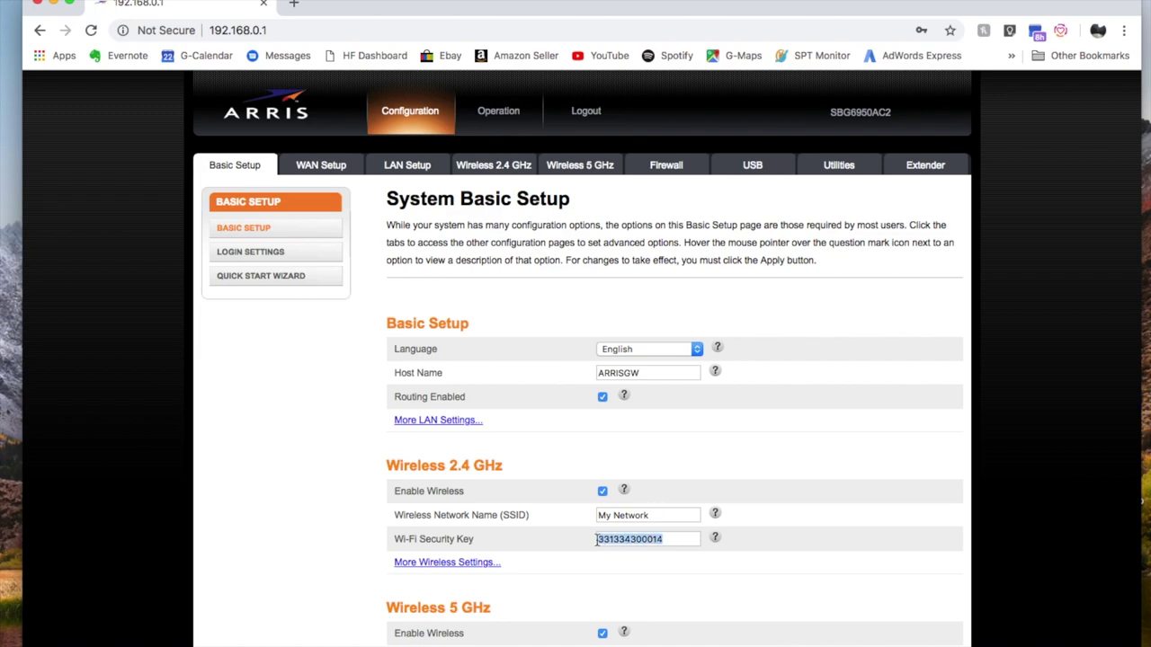
key("BackSpace")
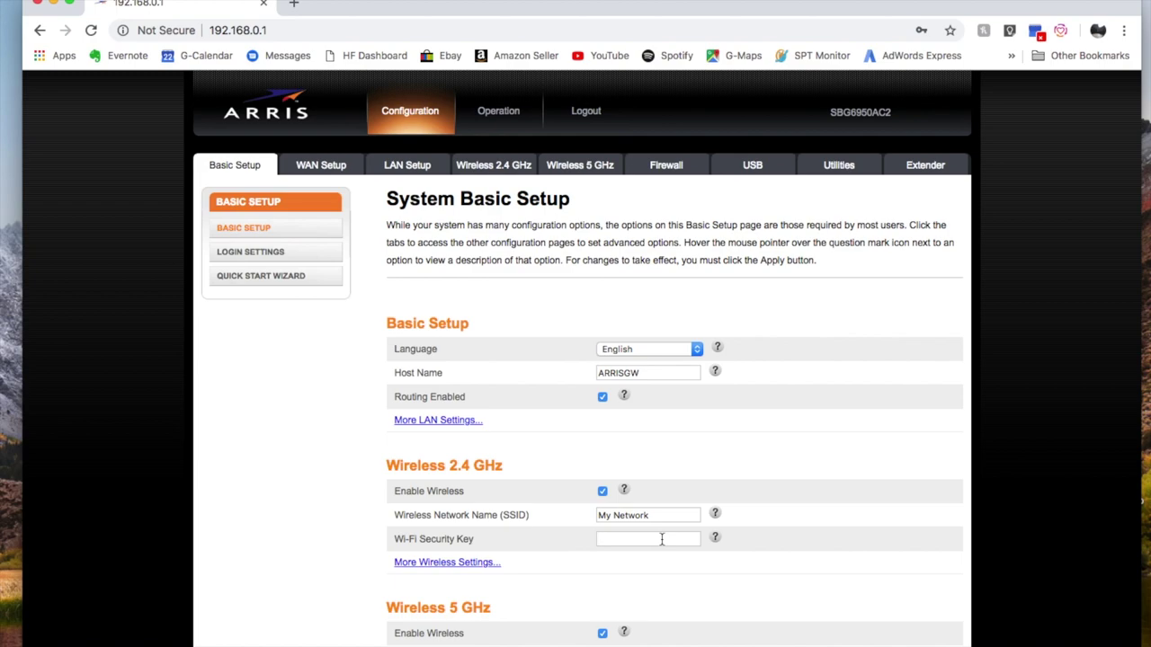
scroll(754, 583, "down", 3)
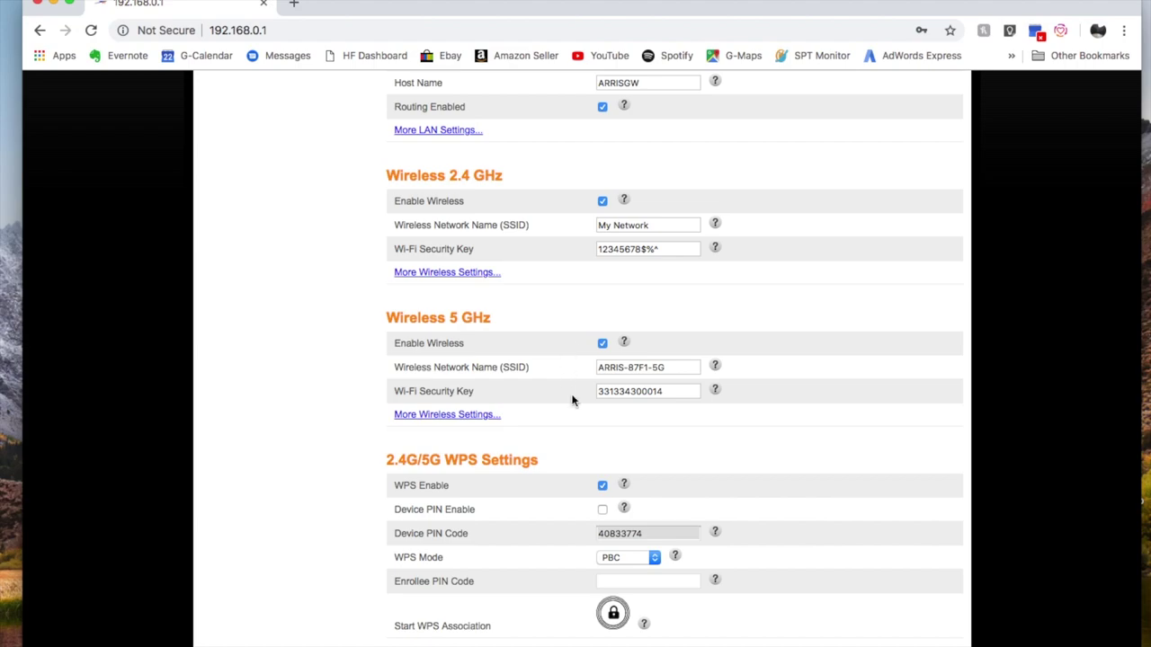
scroll(770, 426, "down", 3)
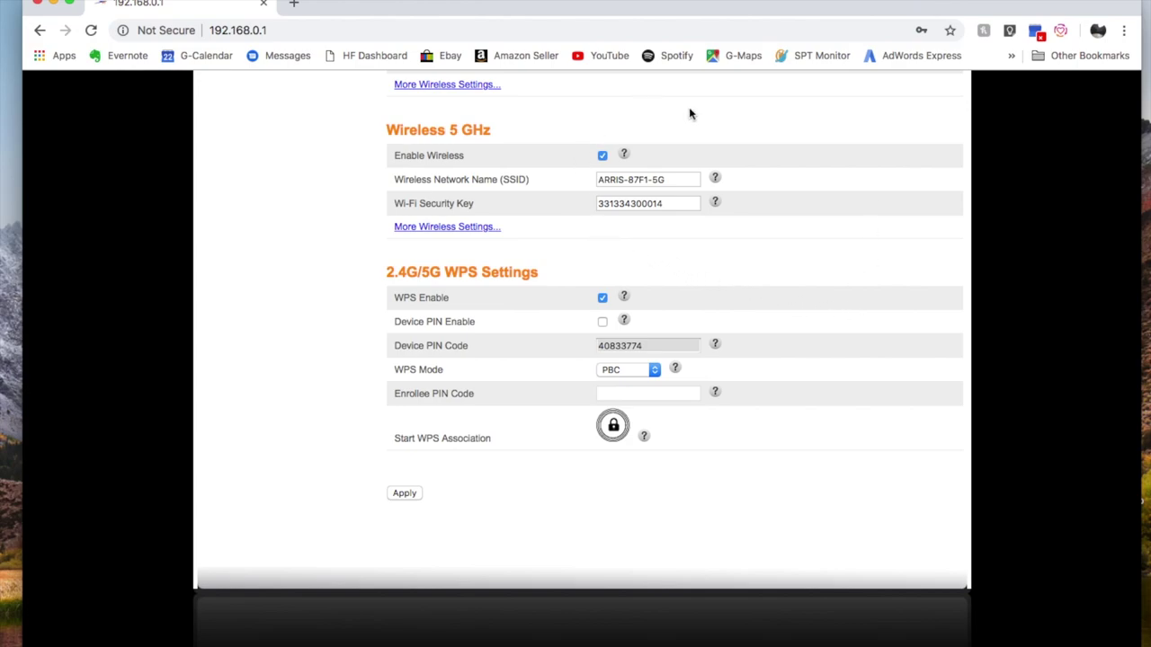
Scroll back up the Basic Setup page toward the Apply button.
scroll(570, 319, "up", 5)
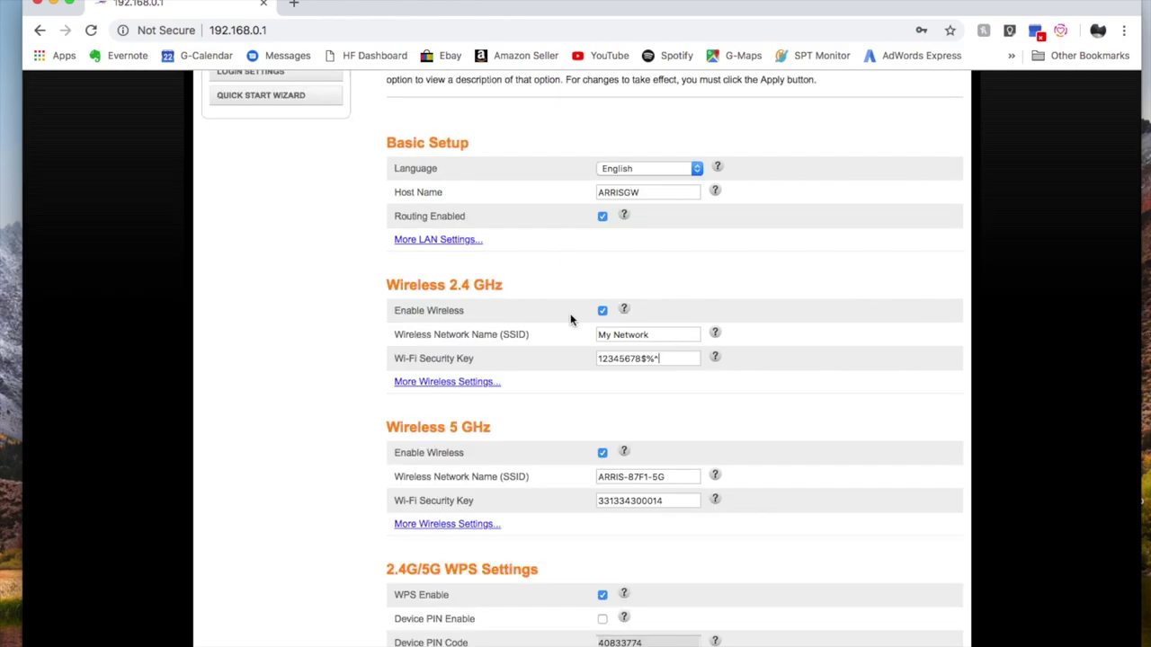